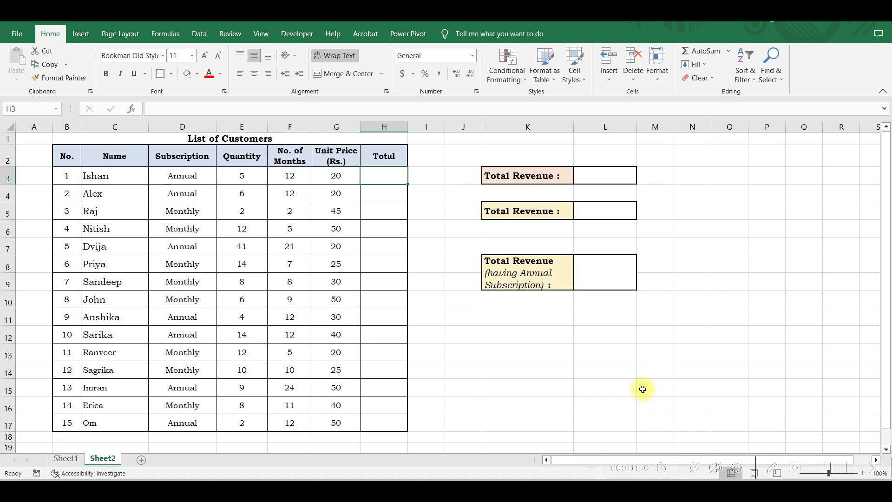
Calculate the first customer's total in H3 with =E3*F3*G3 and fill the formula down to H17
type("=")
key("Left")
key("Left")
key("Left")
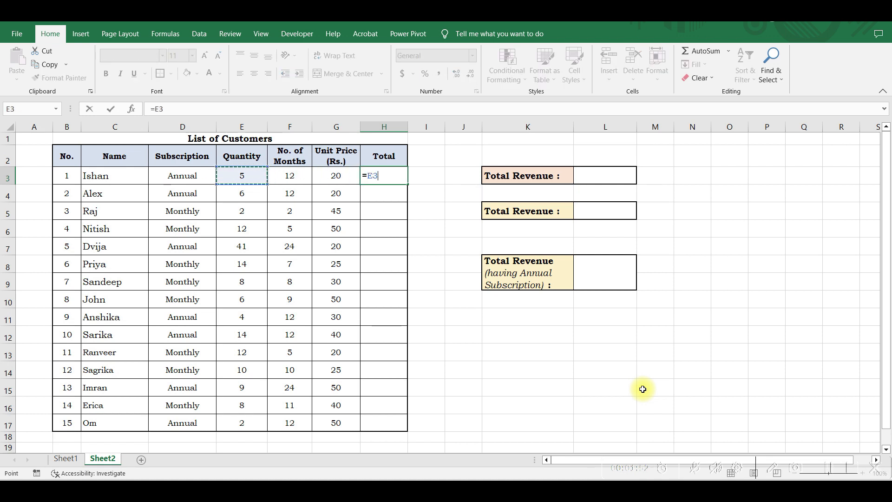
type("*")
key("Left")
key("Left")
type("*")
key("Left")
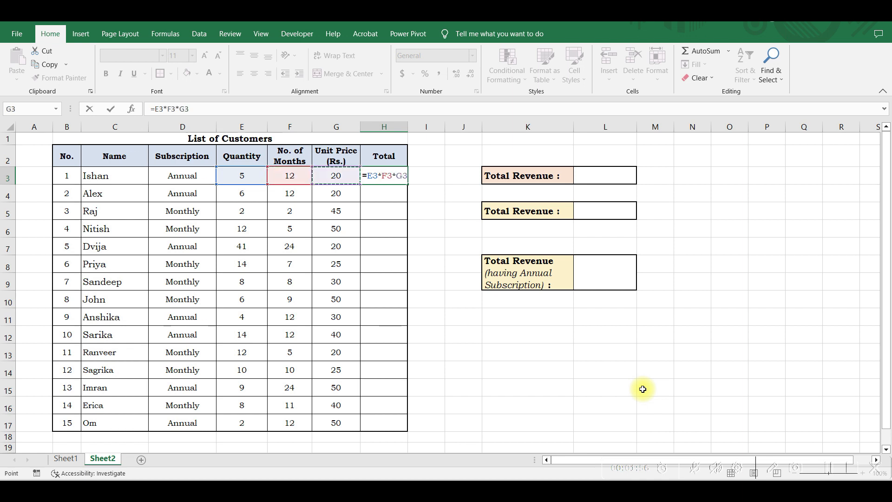
key("Return")
left_click(385, 169)
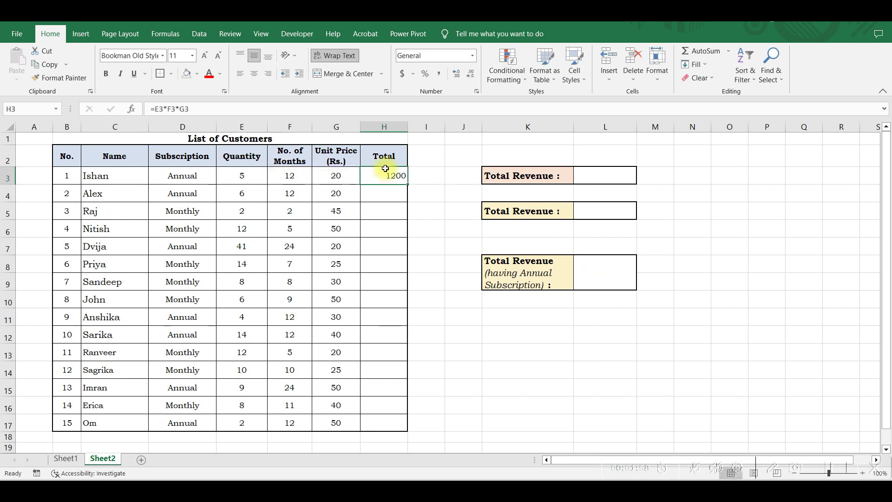
double_click(407, 183)
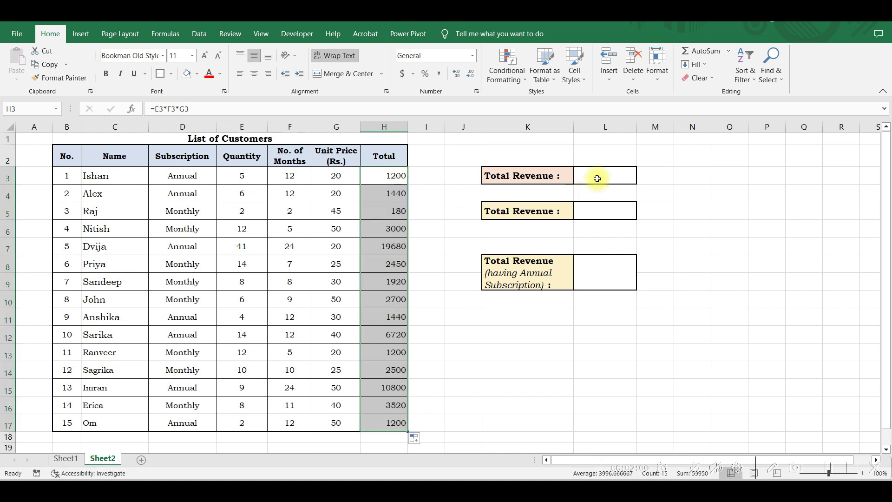
Calculate the first Total Revenue in L3 as the SUM of the totals in H3:H17
left_click(596, 178)
type("=sum(")
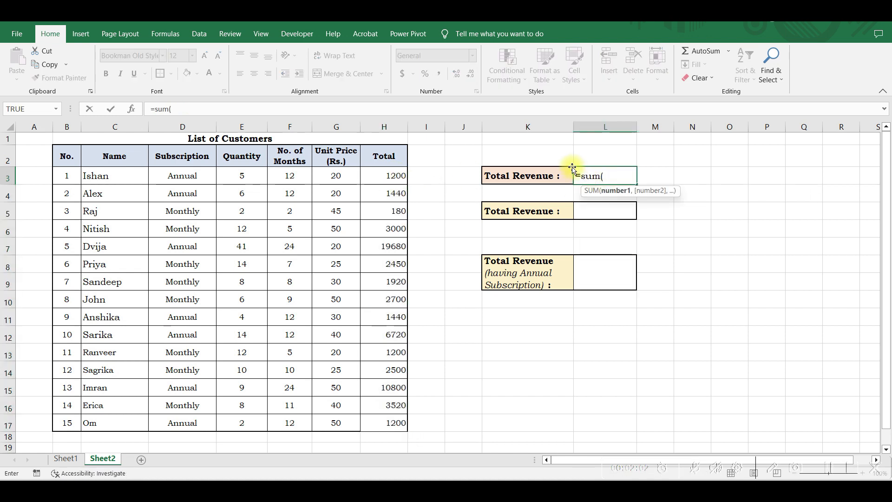
left_click_drag(371, 174, 398, 420)
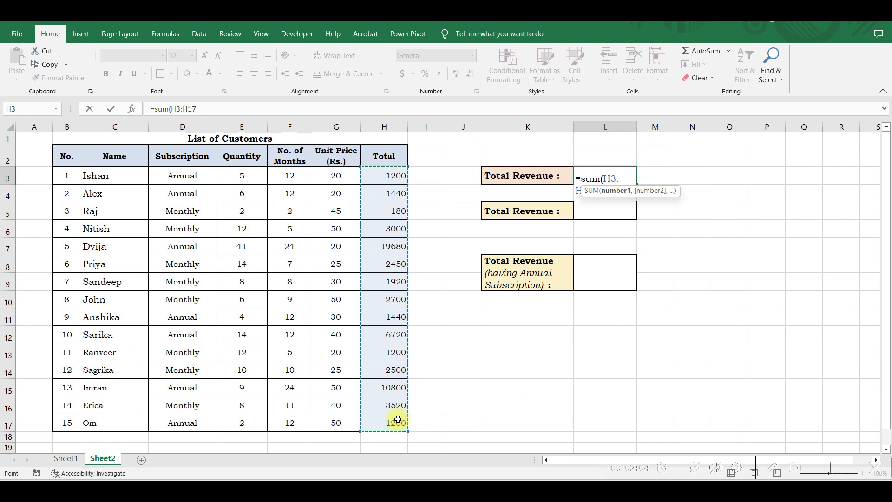
key("Return")
left_click(766, 276)
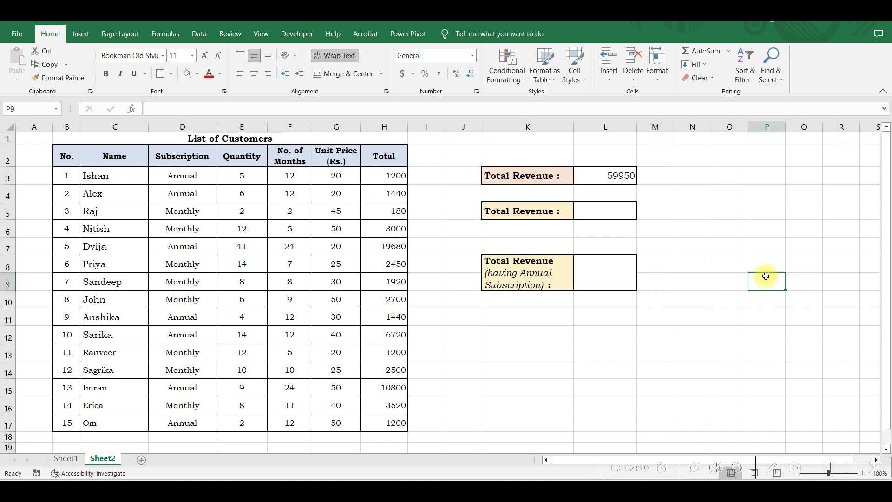
Calculate the second Total Revenue in L5 using SUMPRODUCT over E3:E17, F3:F17 and G3:G17
left_click(586, 209)
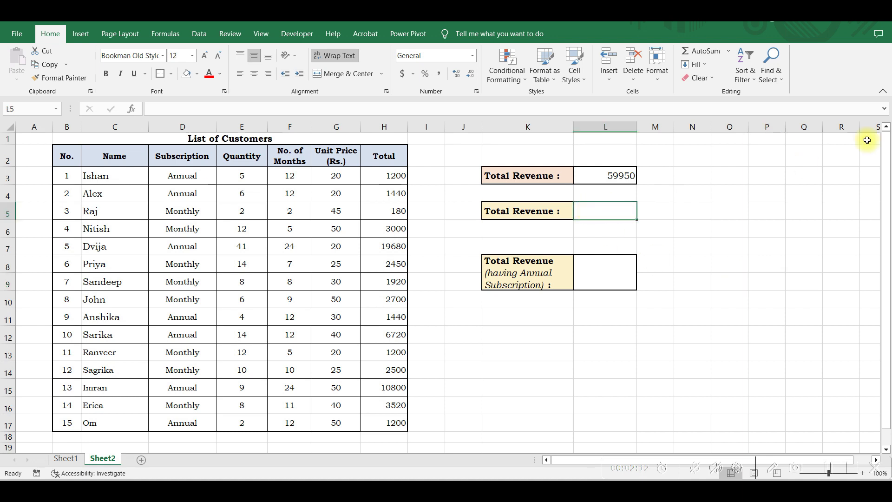
type("-")
key("BackSpace")
type("=su")
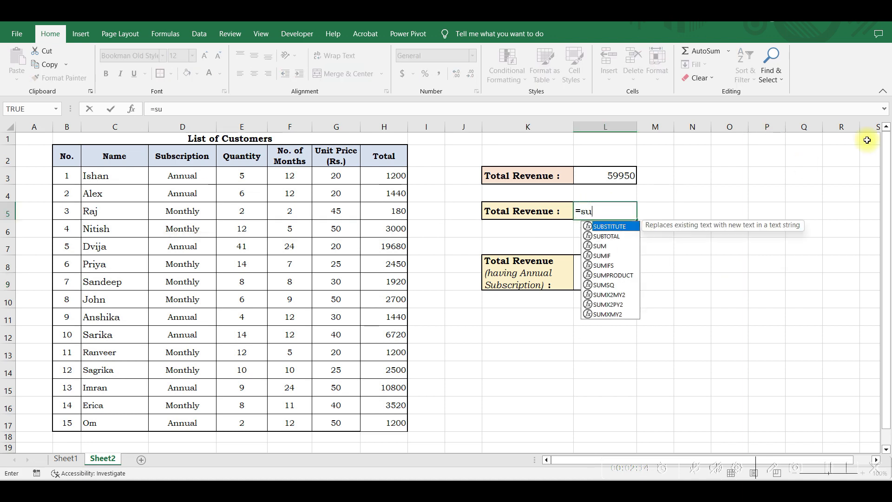
type("mproduct(")
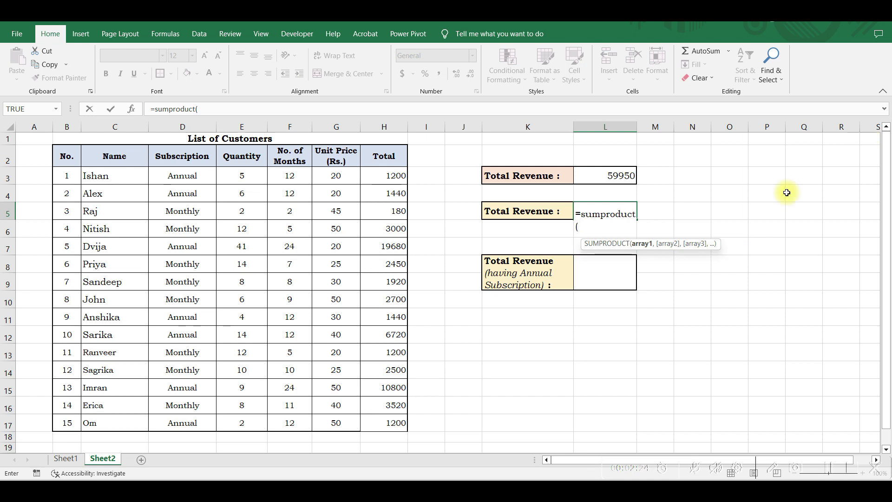
left_click_drag(257, 175, 253, 422)
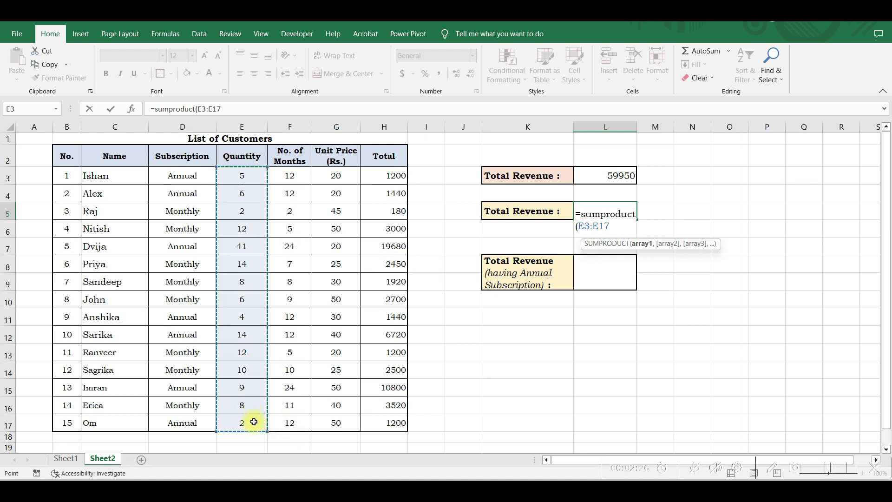
type(",")
left_click_drag(297, 176, 285, 420)
type(",")
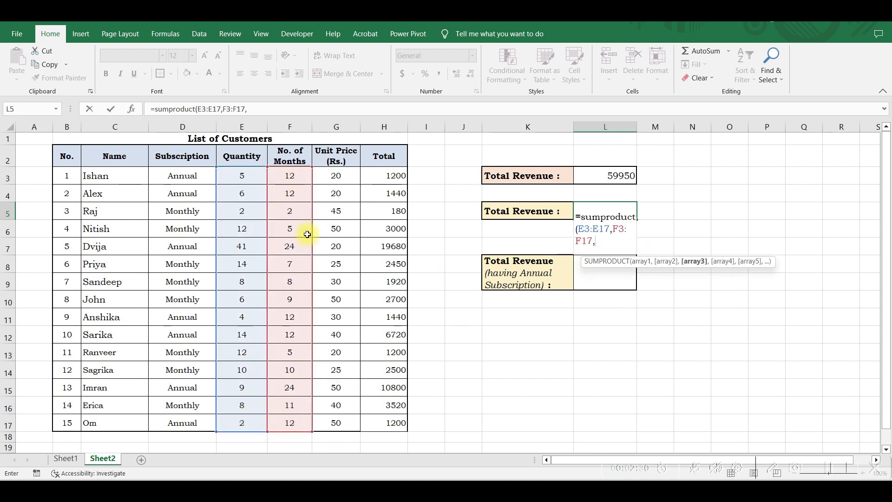
left_click_drag(327, 179, 322, 424)
key("Return")
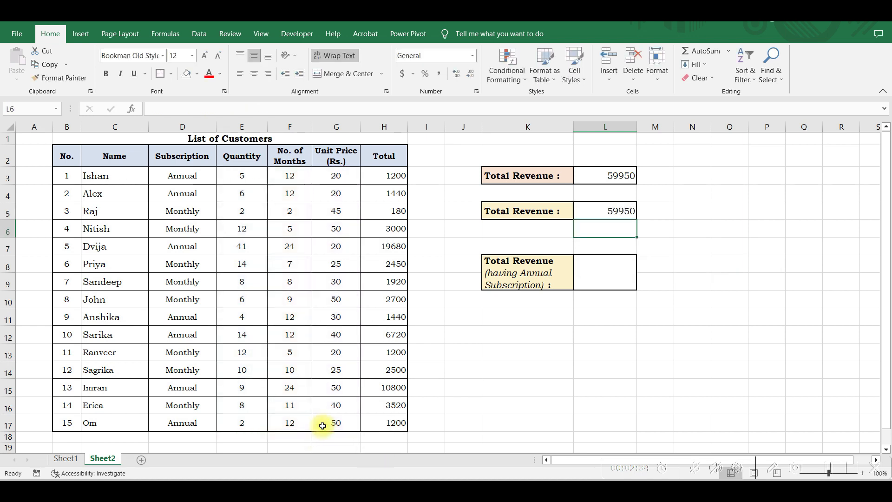
left_click(676, 288)
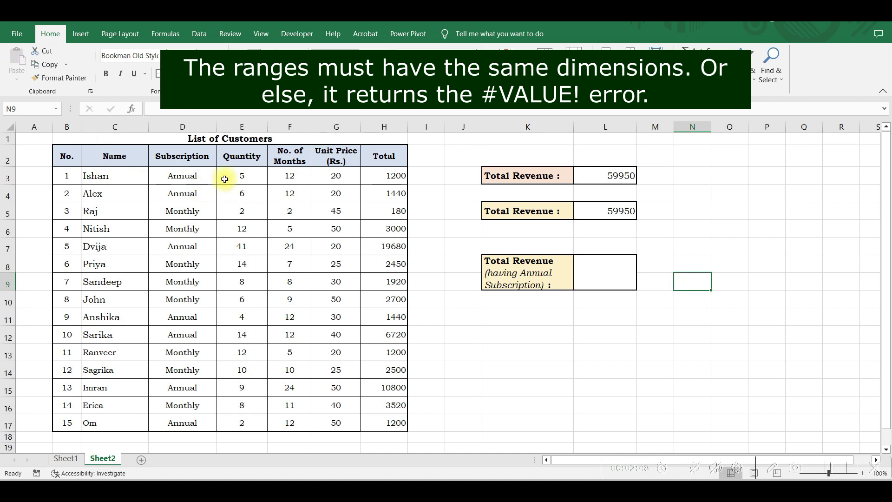
Highlight quantities E3:E13 together with months F3:F17 to compare ranges of unequal size
left_click_drag(229, 176, 236, 353)
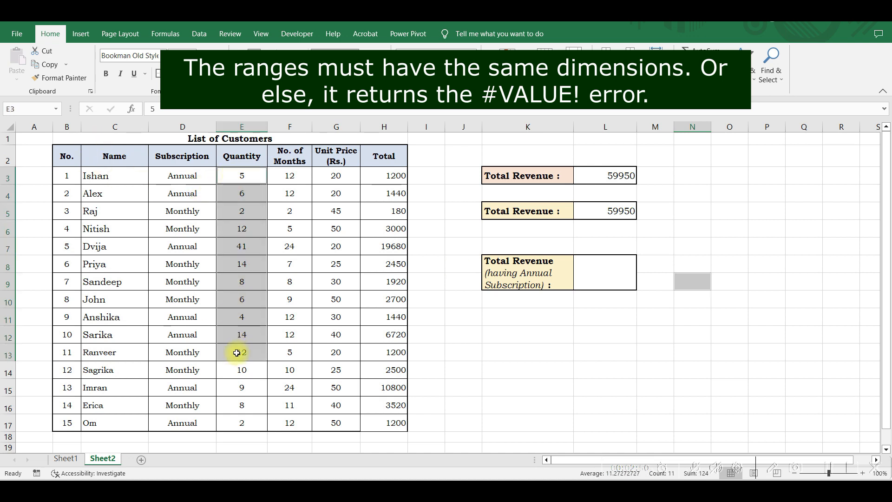
left_click_drag(293, 176, 299, 417)
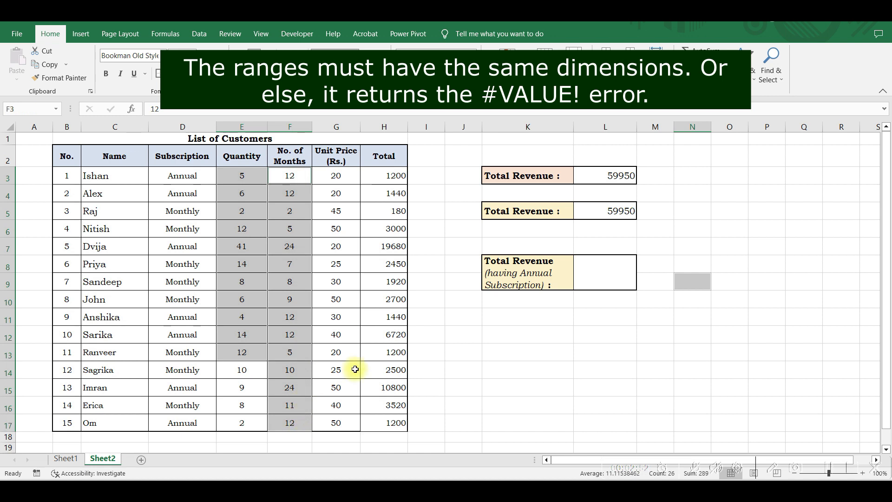
left_click(478, 318)
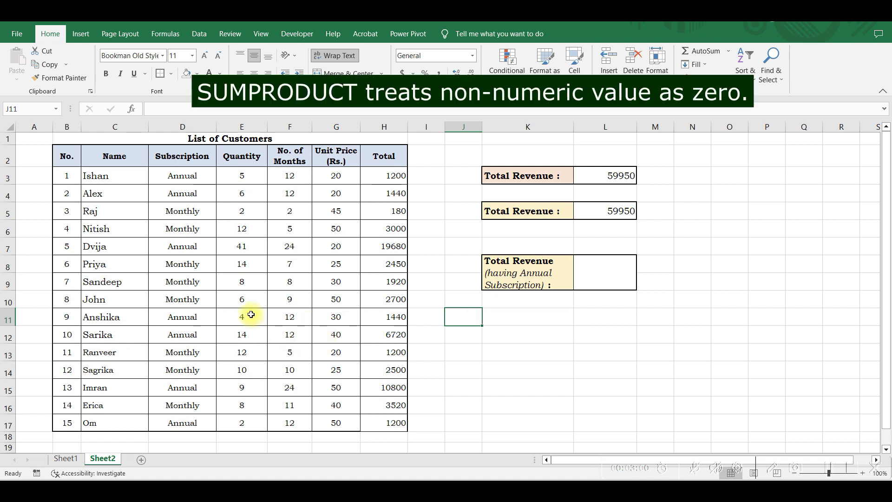
Try the text abc as the quantity in E12 and undo the entry
left_click(249, 335)
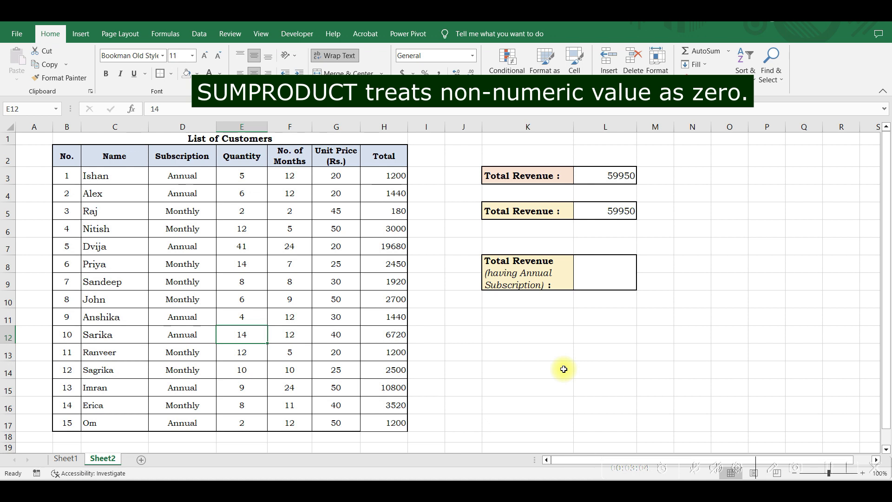
type("abc")
key("ctrl+Return")
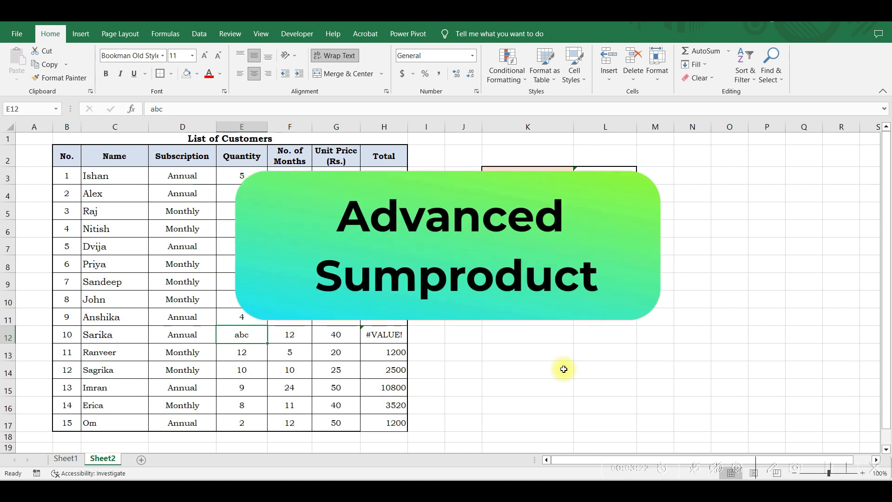
key("ctrl+z")
left_click(563, 369)
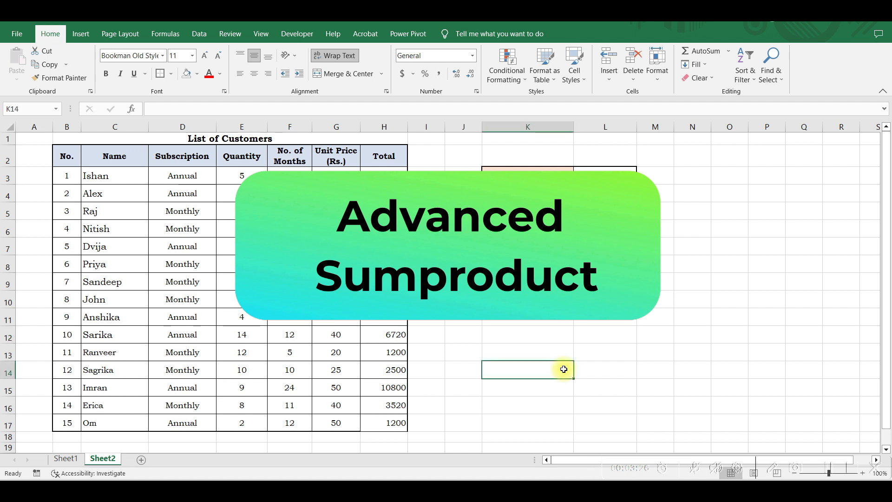
Start a SUMPRODUCT formula in L8 for annual-subscription revenue with the arrays E3:E17, F3:F17 and G3:G17
left_click(602, 271)
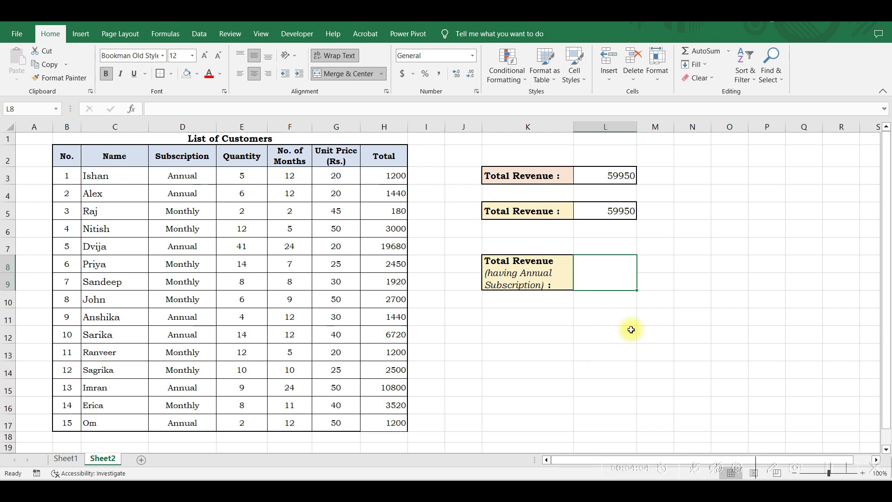
type("=sumpcor")
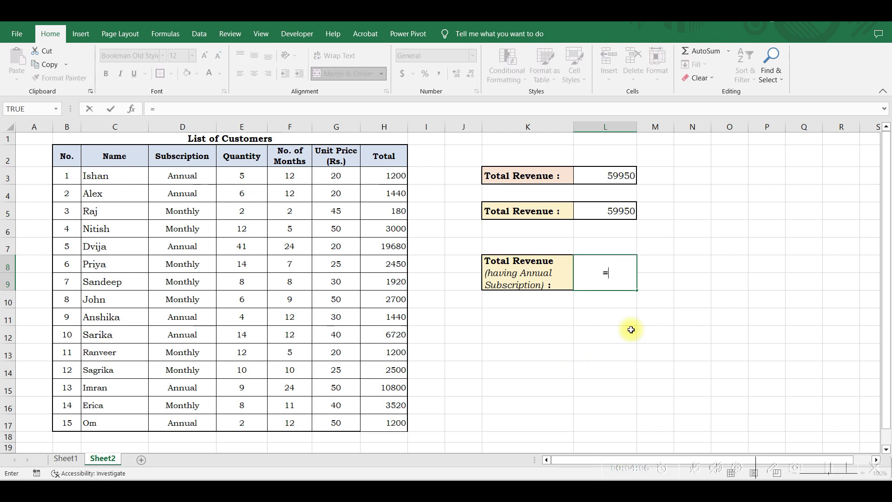
key("BackSpace")
key("BackSpace")
key("BackSpace")
type("roduct")
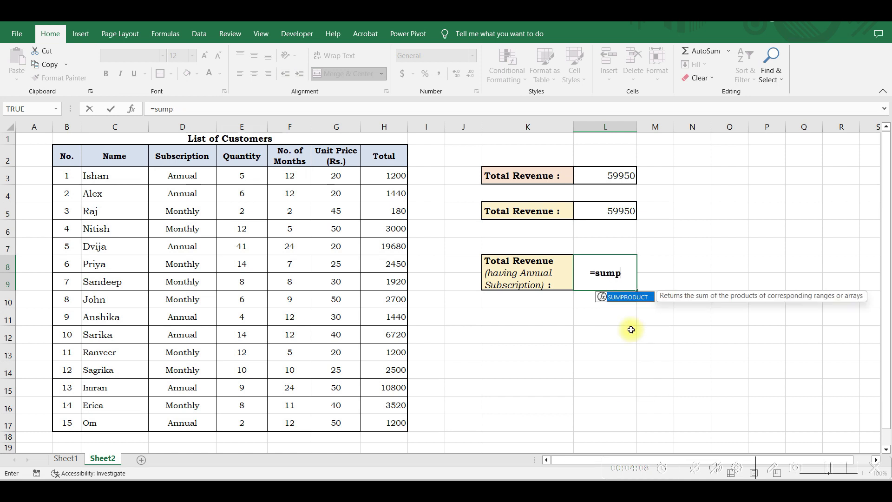
type("(")
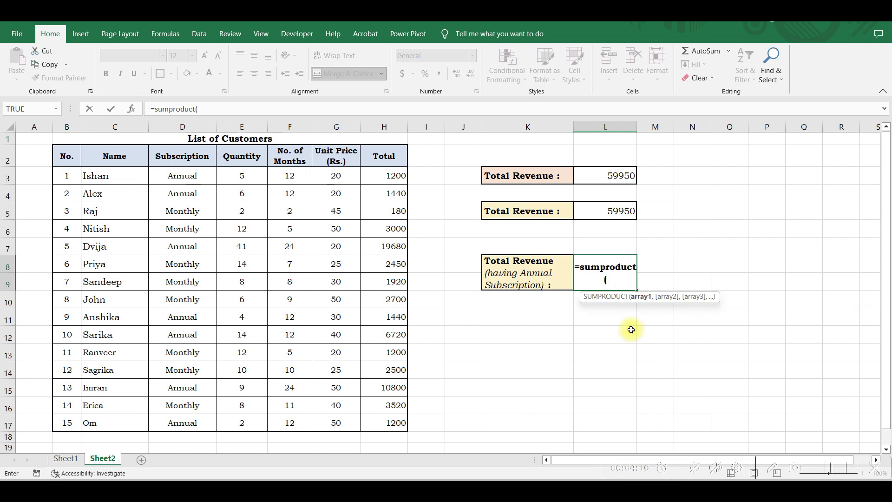
left_click_drag(254, 173, 239, 420)
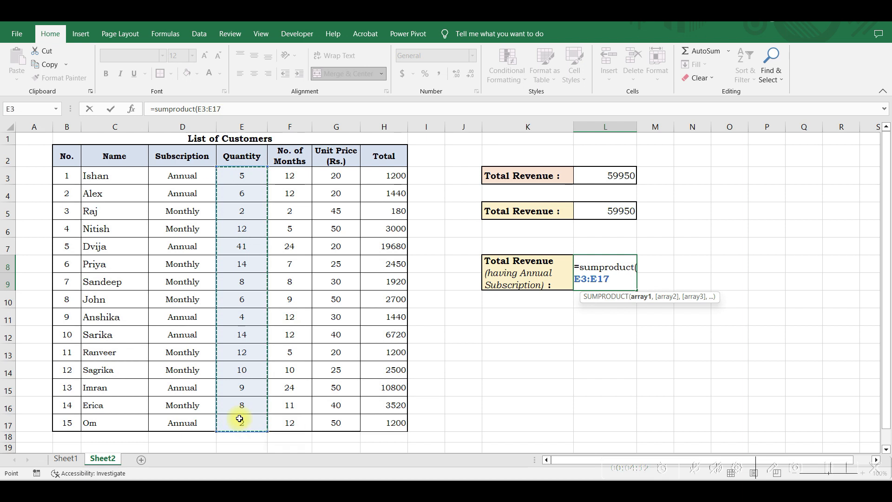
type(",")
left_click_drag(274, 175, 289, 419)
type(",")
left_click_drag(343, 168, 334, 419)
Add the condition (D3:D17="annual") as the fourth SUMPRODUCT array and complete the formula
type(",(")
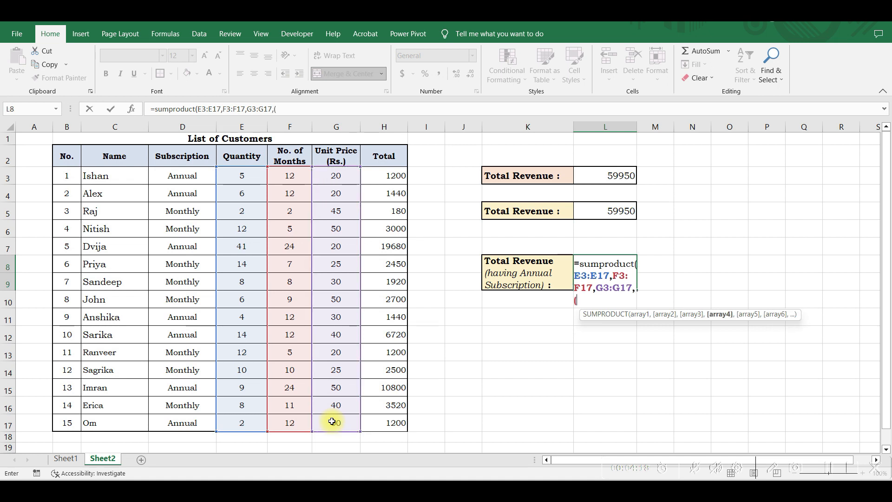
left_click_drag(189, 177, 187, 425)
type("=\"")
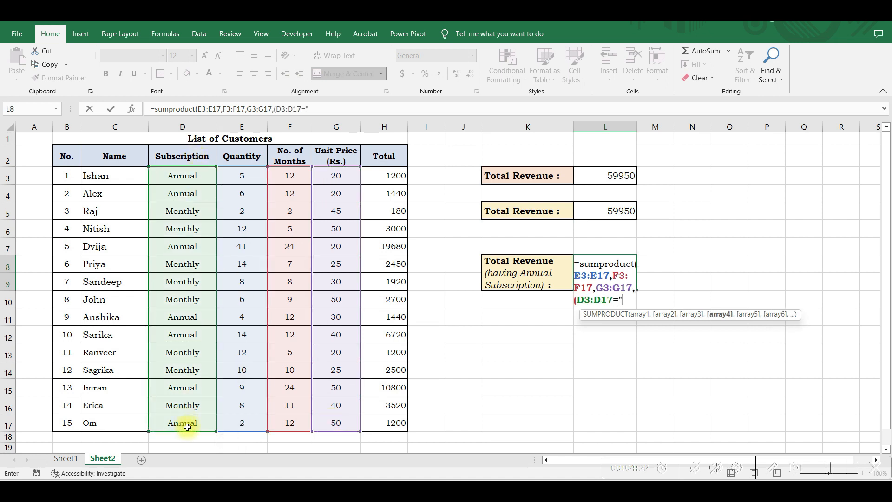
type("annual")
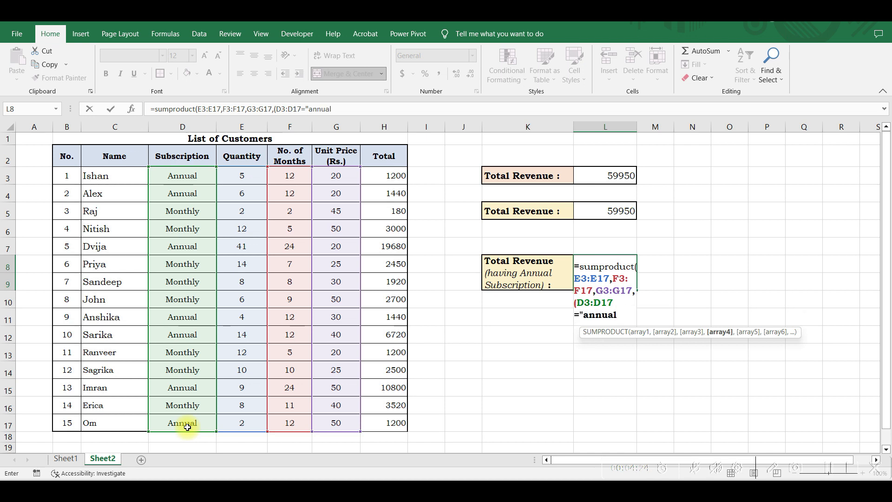
type("\"))")
key("Return")
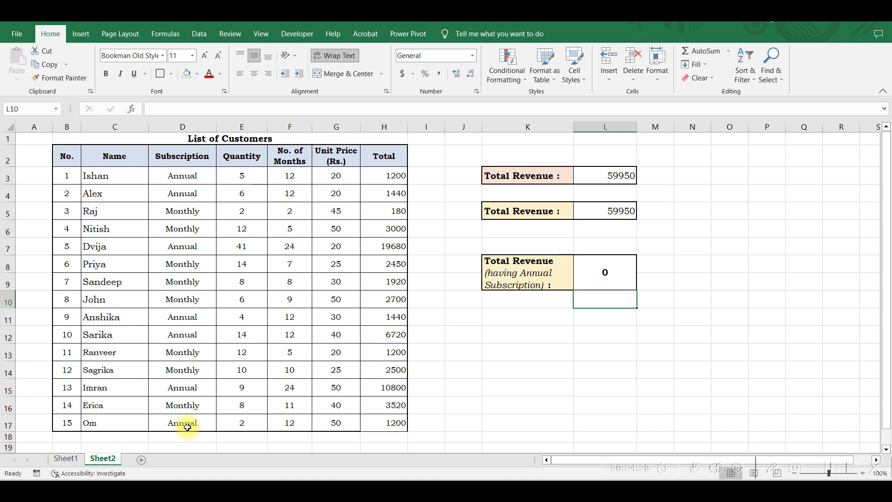
left_click(555, 346)
Check the condition in the L8 formula and replace the comma before it with *, making the last argument G3:G17*(D3:D17="annual")
left_click(605, 278)
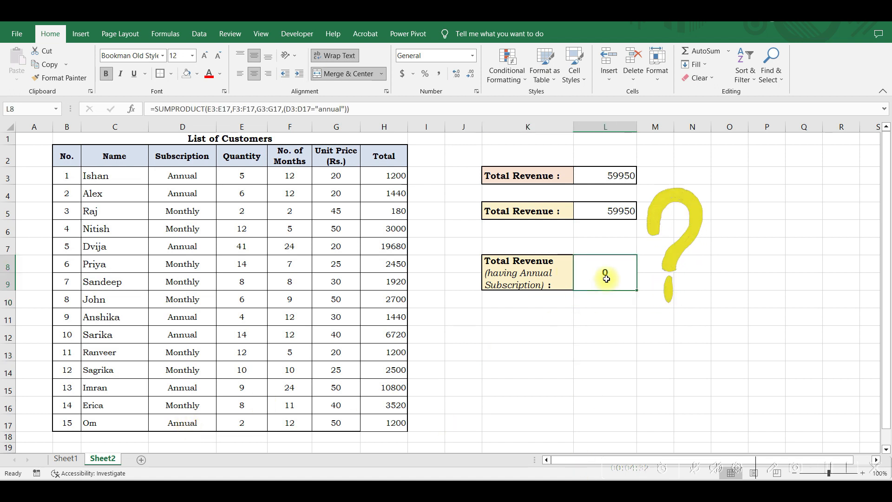
double_click(604, 276)
left_click_drag(622, 321, 597, 304)
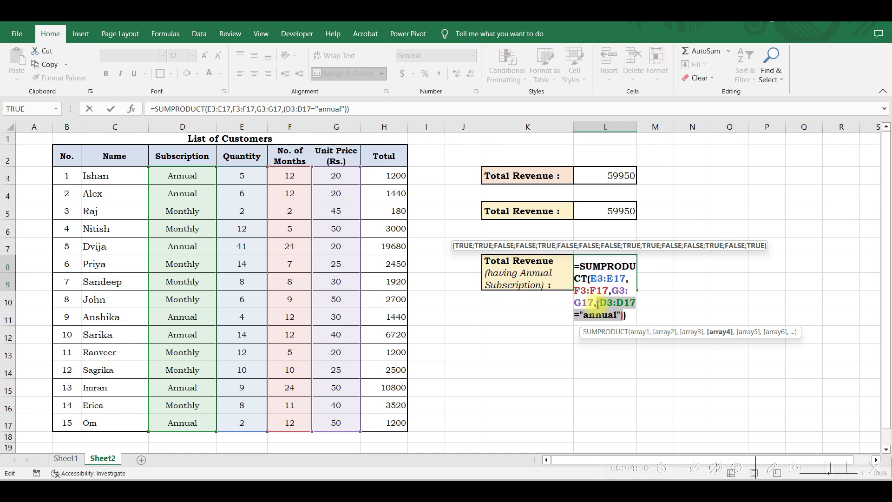
left_click(596, 305)
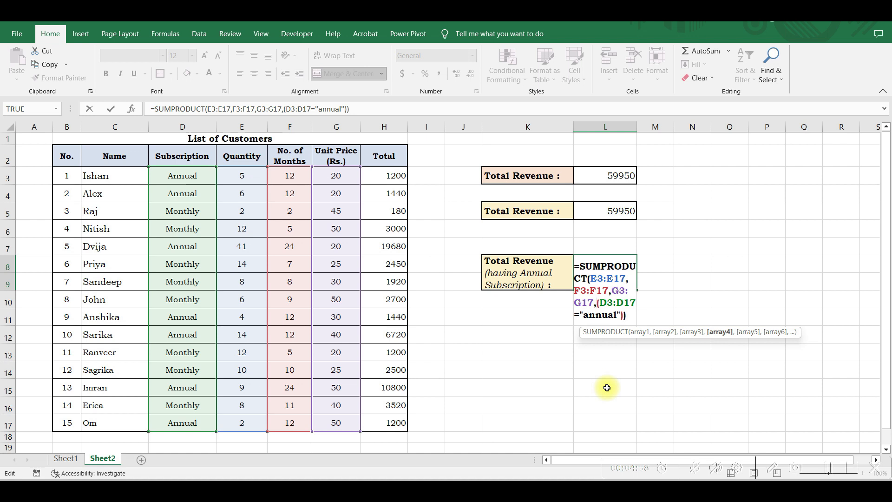
key("BackSpace")
type("*")
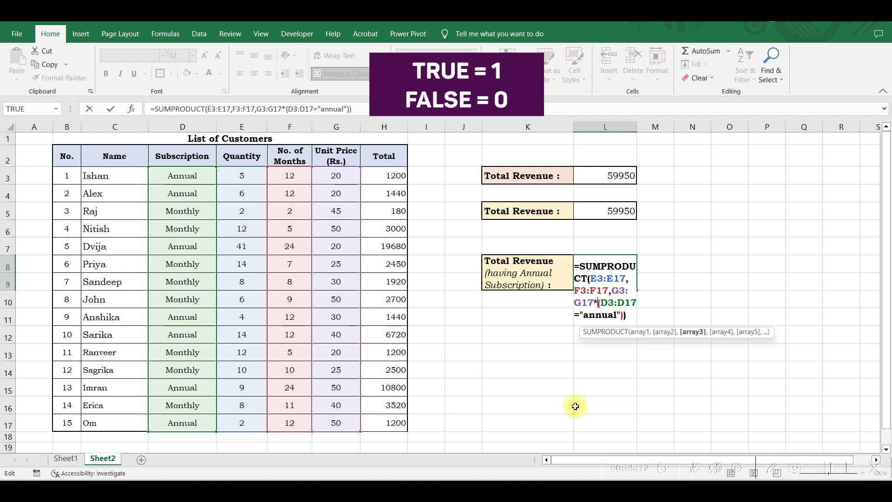
key("Return")
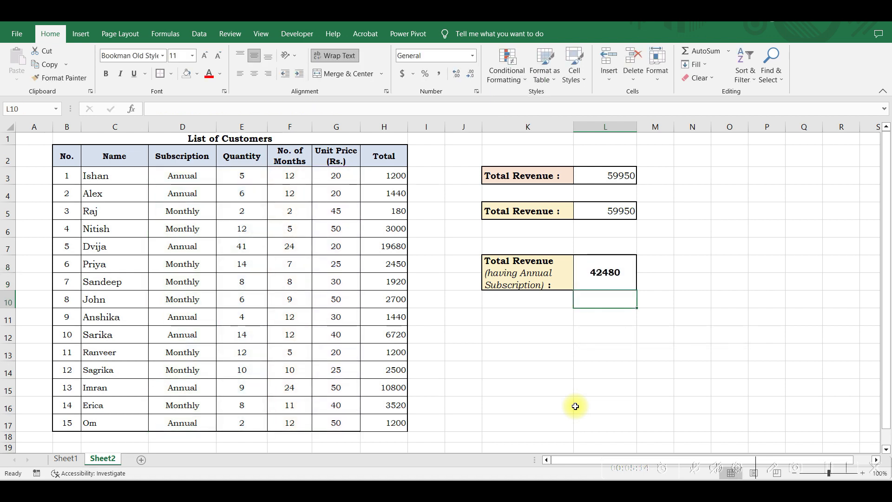